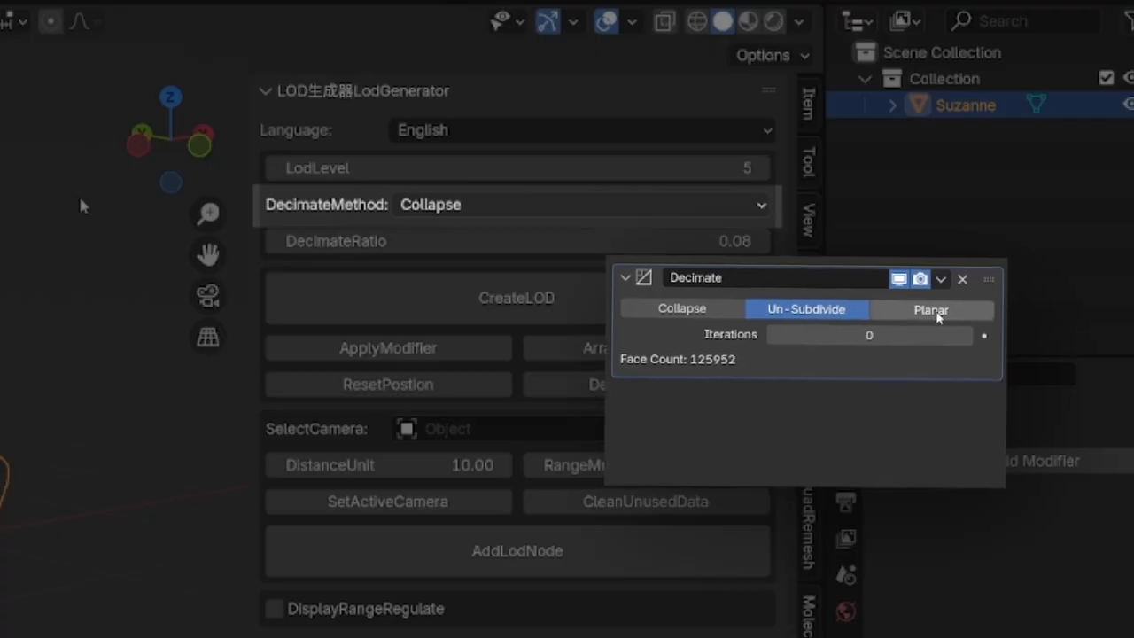
Generate five LOD levels of the Suzanne mesh using Collapse decimation with a ratio of 0.08
left_click(561, 204)
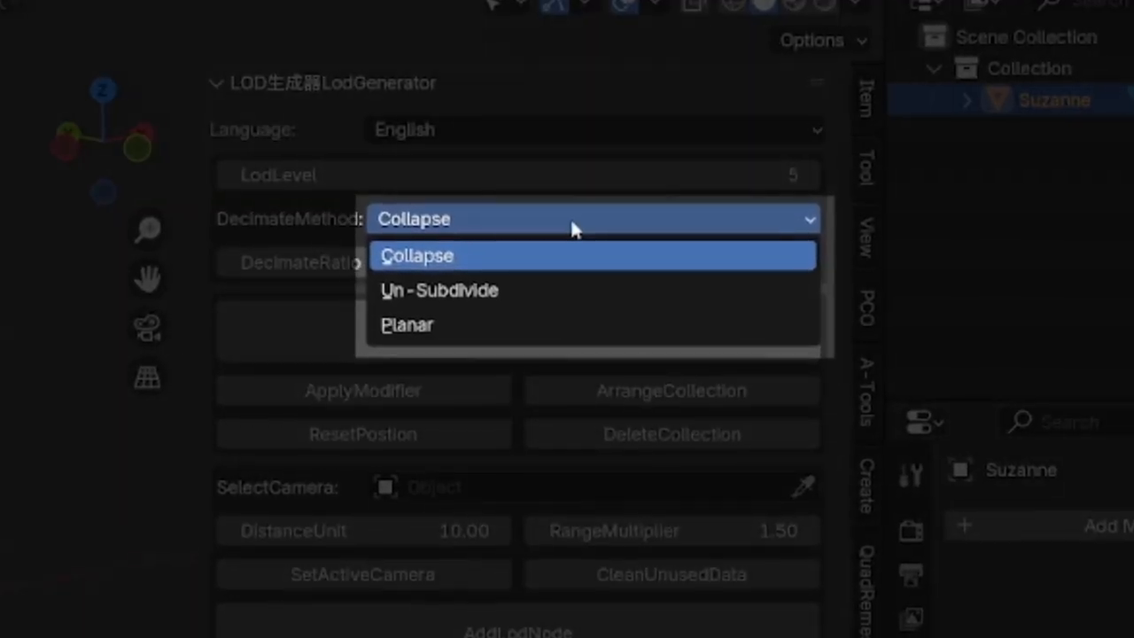
left_click(571, 217)
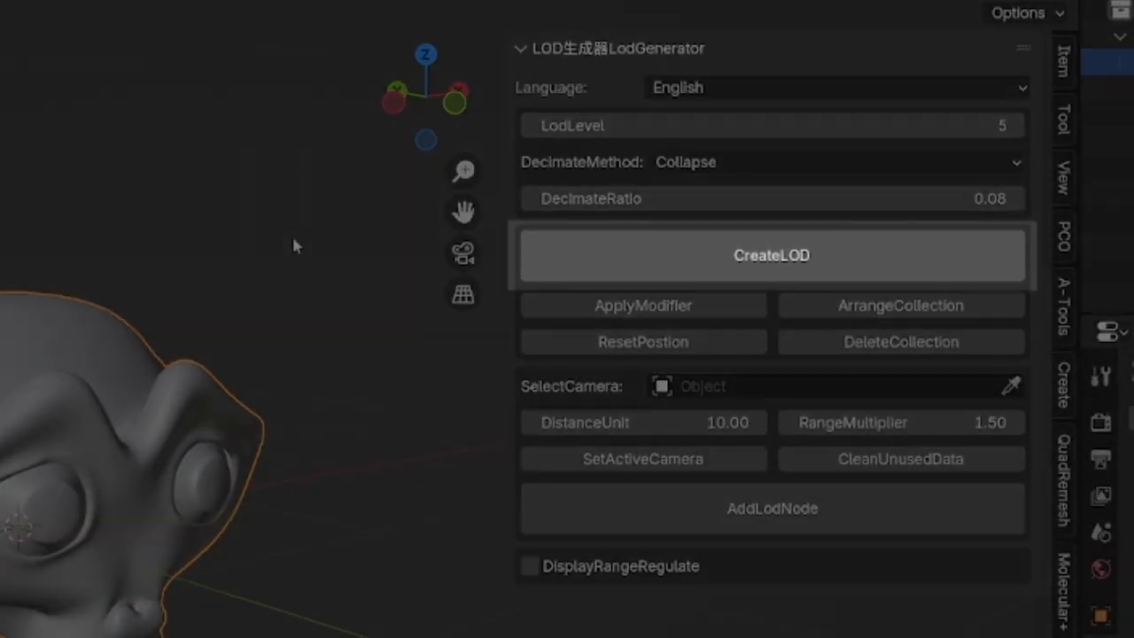
left_click(714, 266)
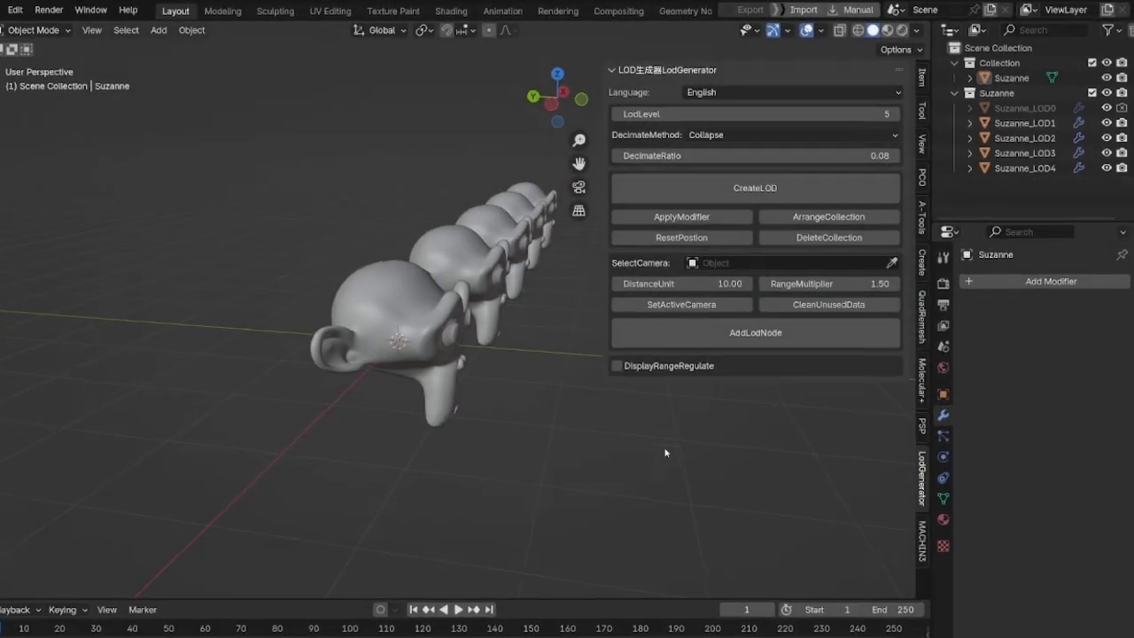
middle_click_drag(653, 508, 500, 506)
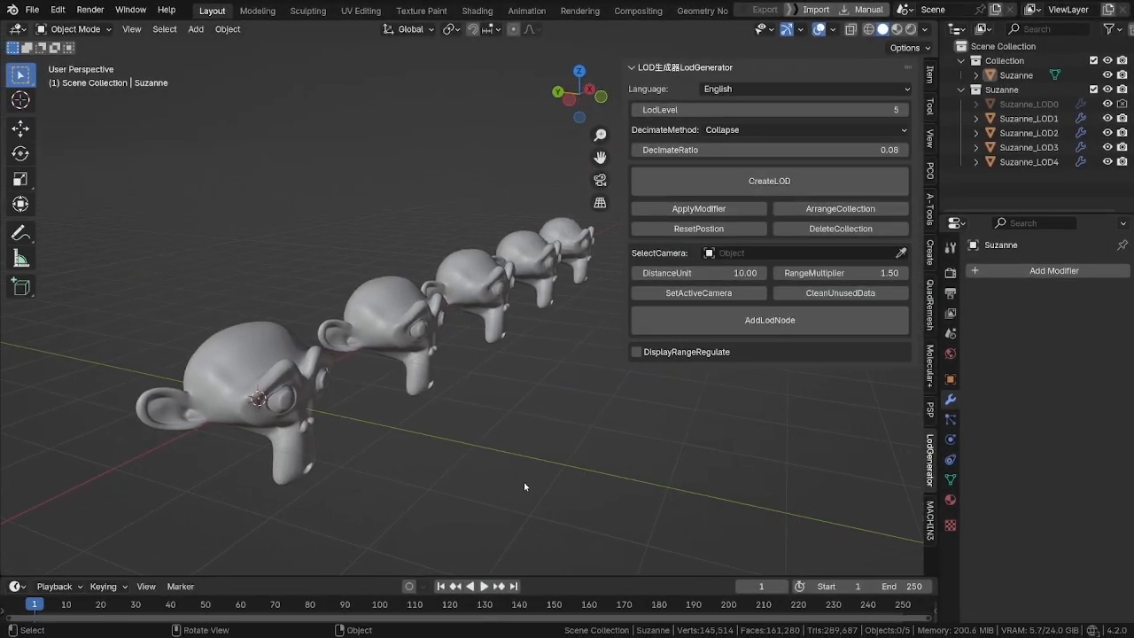
Examine the generated Suzanne copies in wireframe and check the Decimate modifier settings of LOD1 through LOD4
key("shift+z")
key("shift+z")
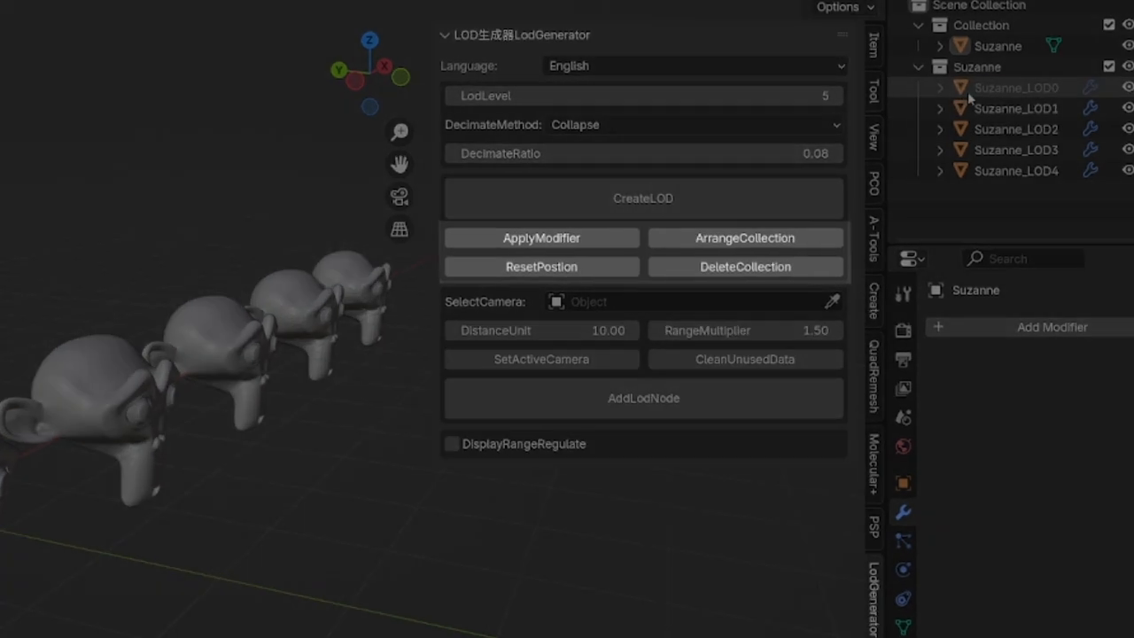
left_click(1028, 103)
left_click(1006, 117)
left_click(895, 524)
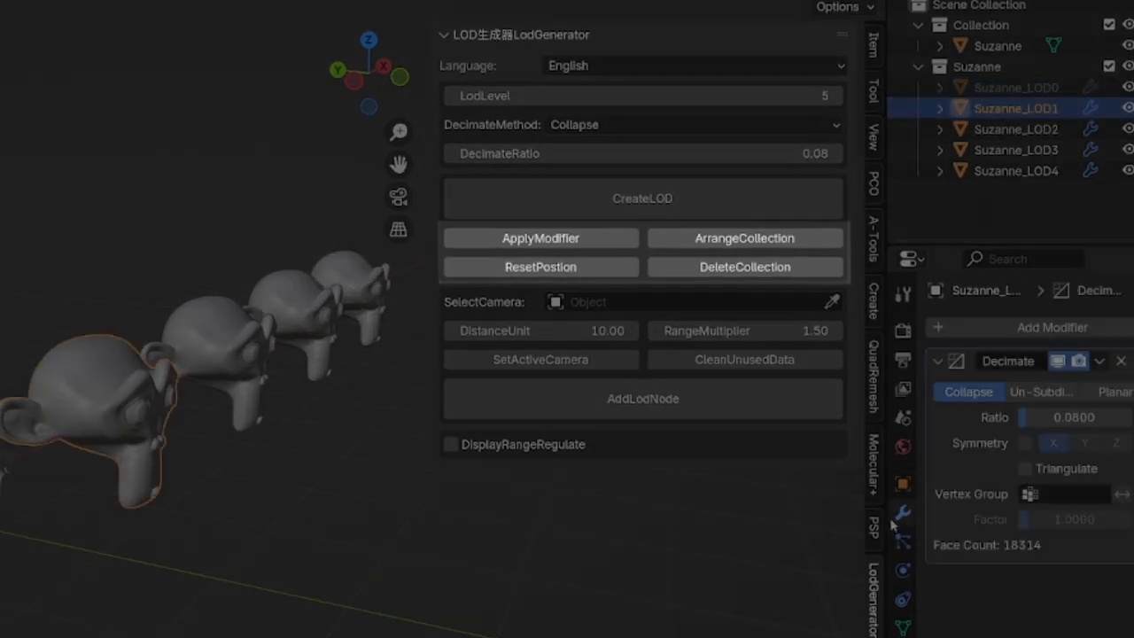
left_click(1010, 130)
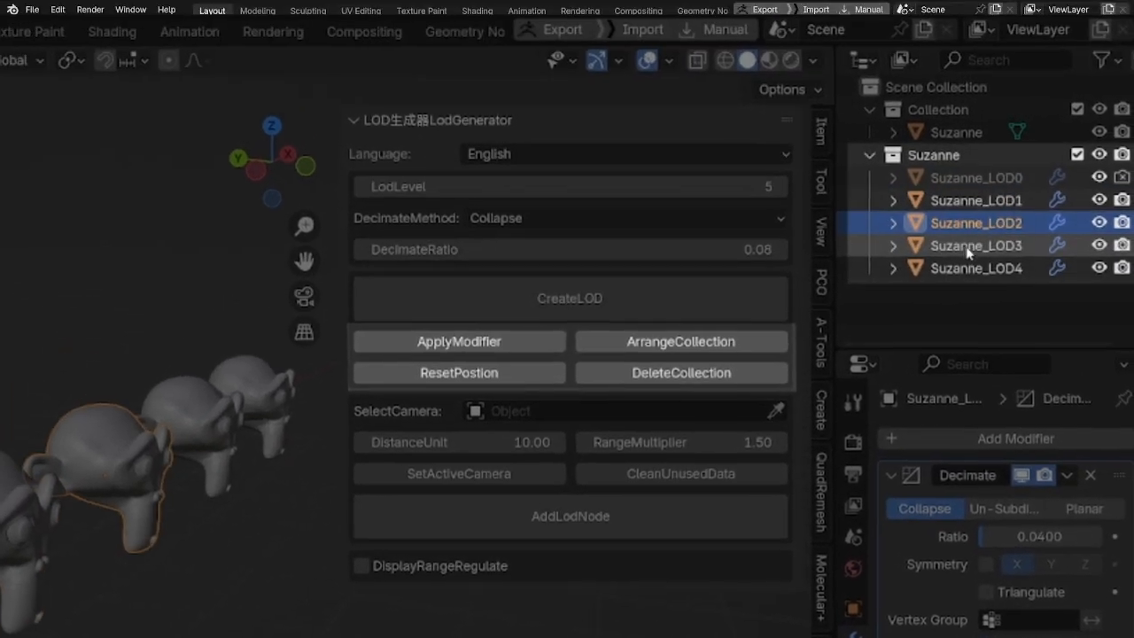
left_click(970, 248)
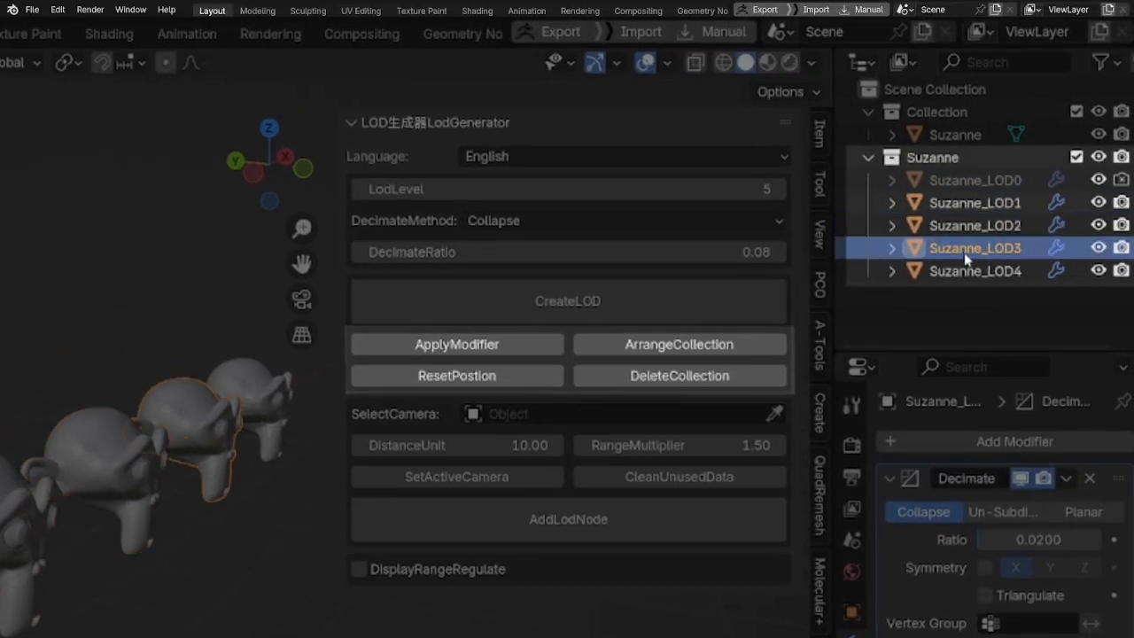
left_click(963, 271)
Reset the positions of all Suzanne LOD objects, from LOD0 to LOD4, and deselect them
left_click(962, 202, "shift")
left_click(955, 193, "shift")
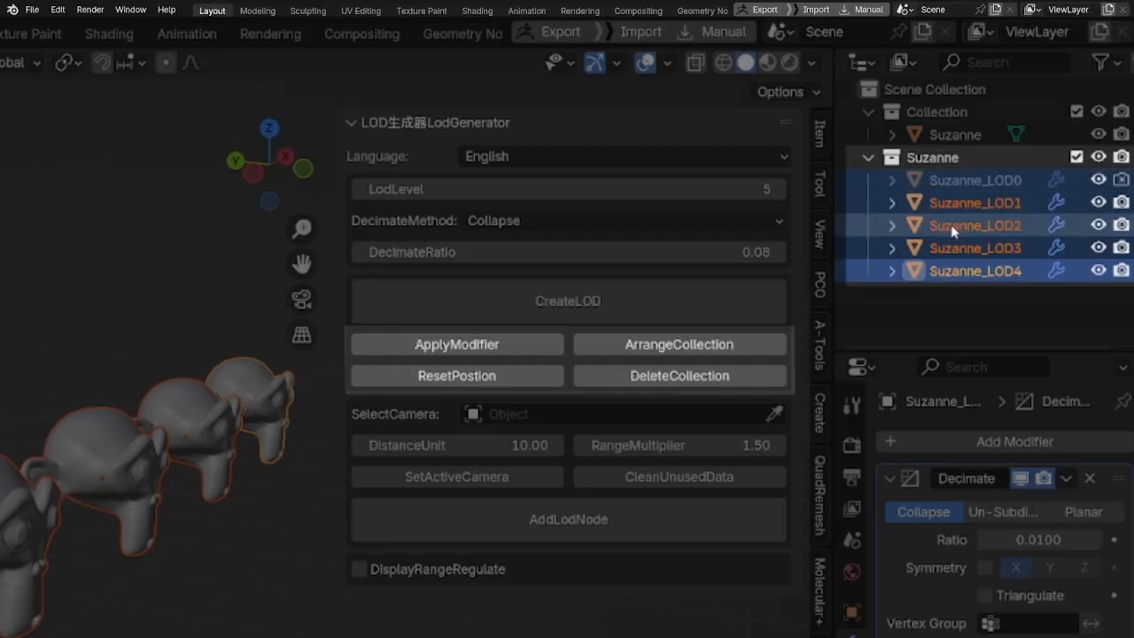
left_click(505, 379)
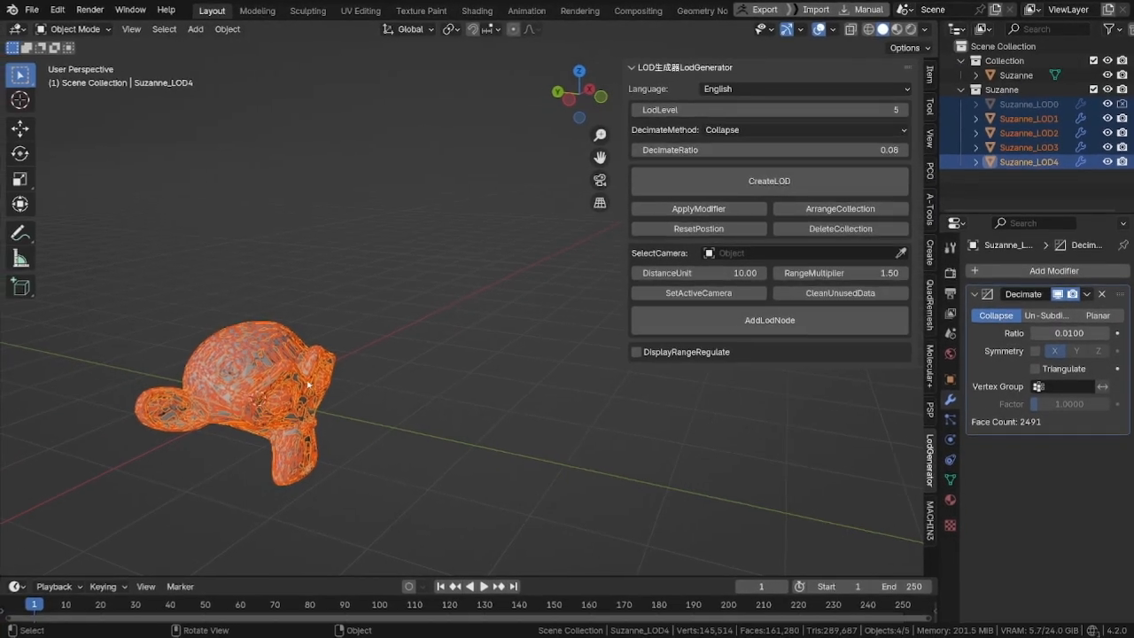
middle_click_drag(532, 336, 428, 306)
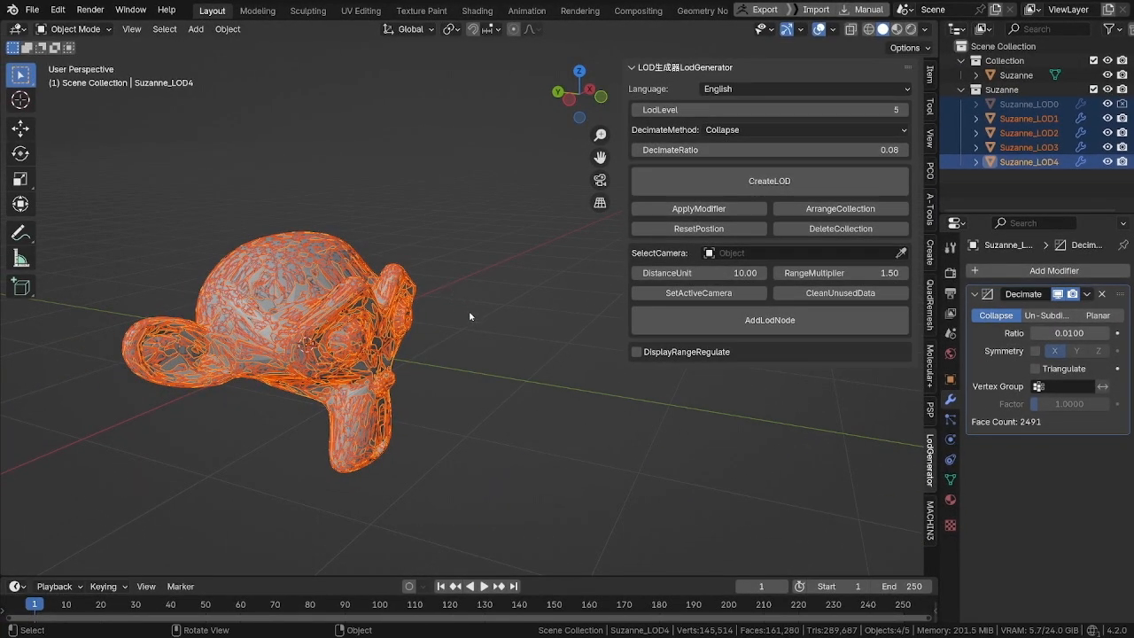
left_click(470, 317)
middle_click_drag(498, 323, 317, 358)
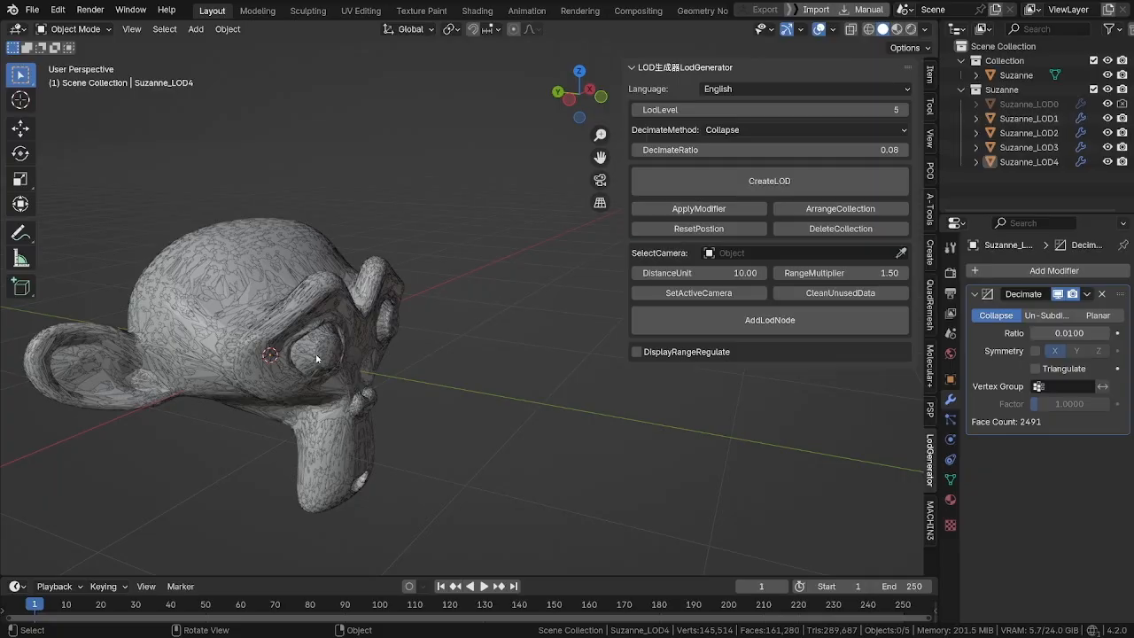
Arrange the LOD collection generated from the original Suzanne object
left_click(1019, 75)
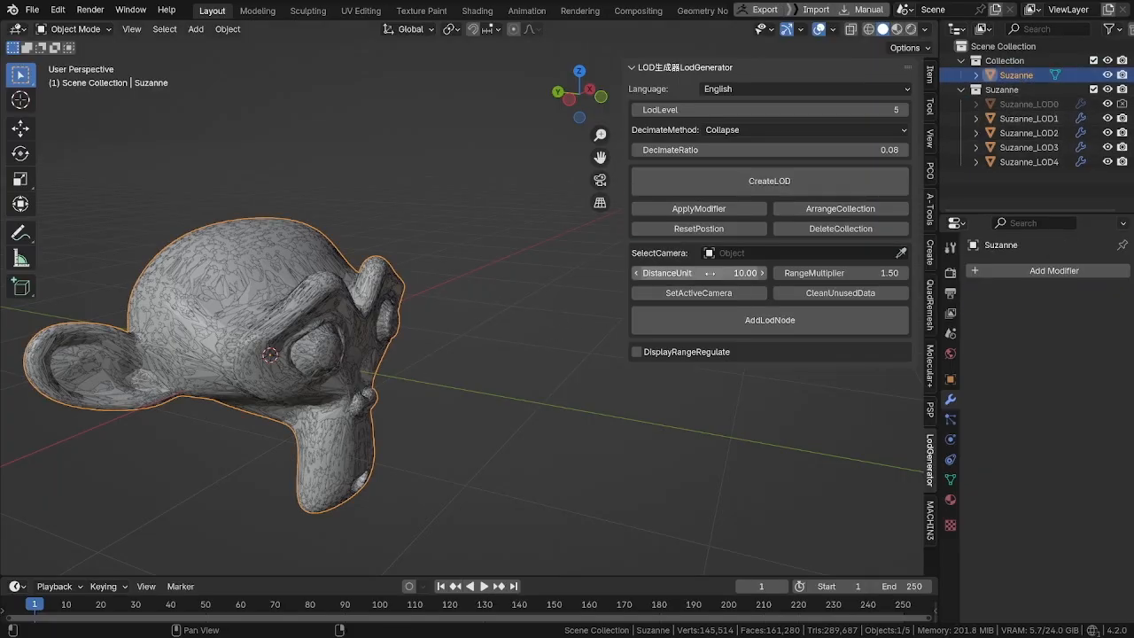
left_click(849, 209)
middle_click_drag(532, 293, 467, 367)
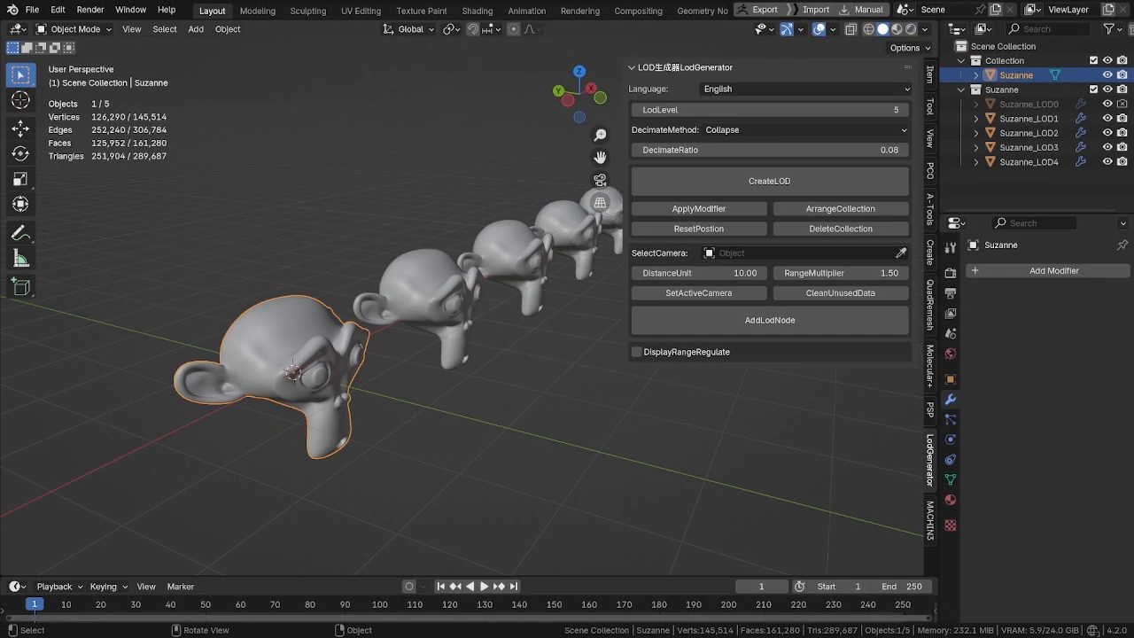
Add the LOD node to the original Suzanne object and enable its LOD range visualization
left_click(393, 446)
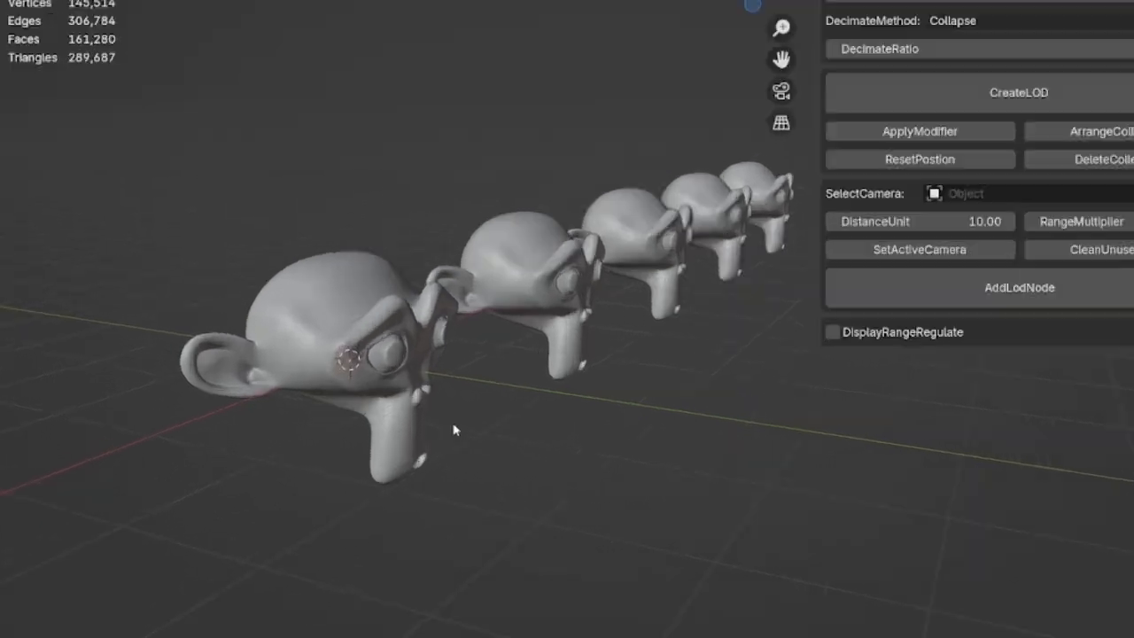
left_click(436, 413)
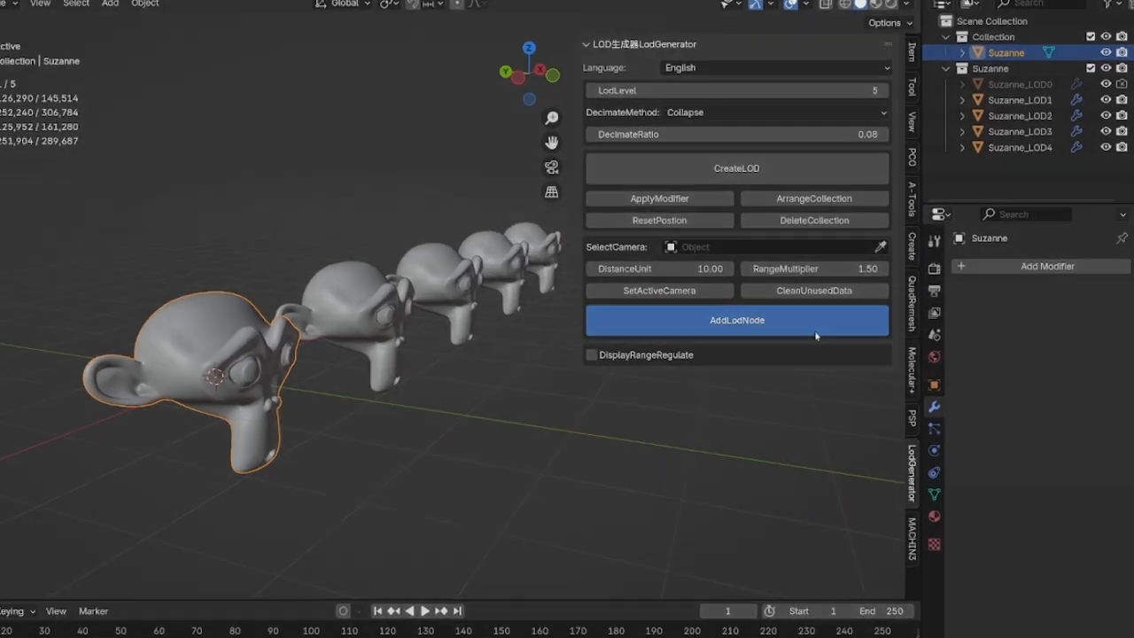
left_click(841, 334)
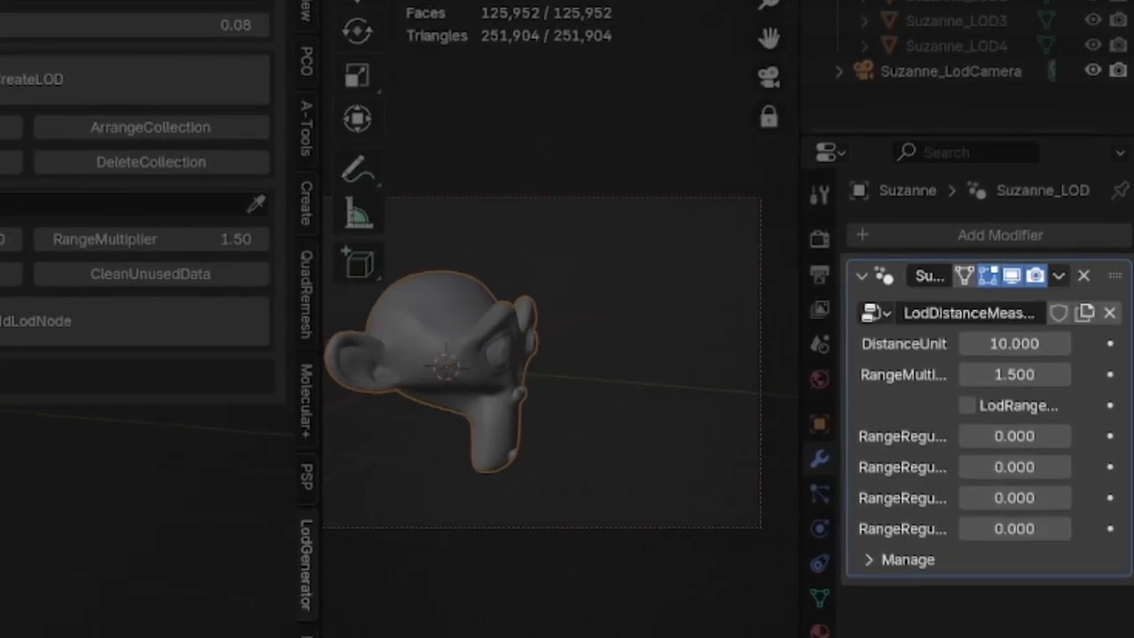
key("n")
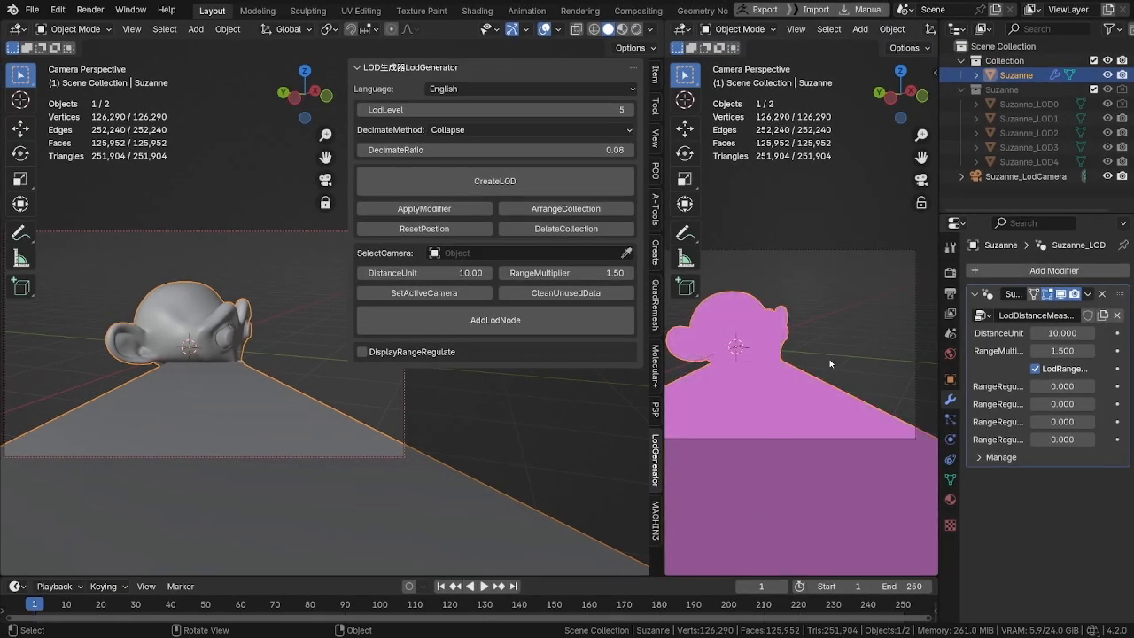
View the coloured LOD range strip from above and enlarge the outliner to show the LOD camera's child objects
middle_click_drag(830, 359, 769, 412)
scroll(780, 379, "down", 5)
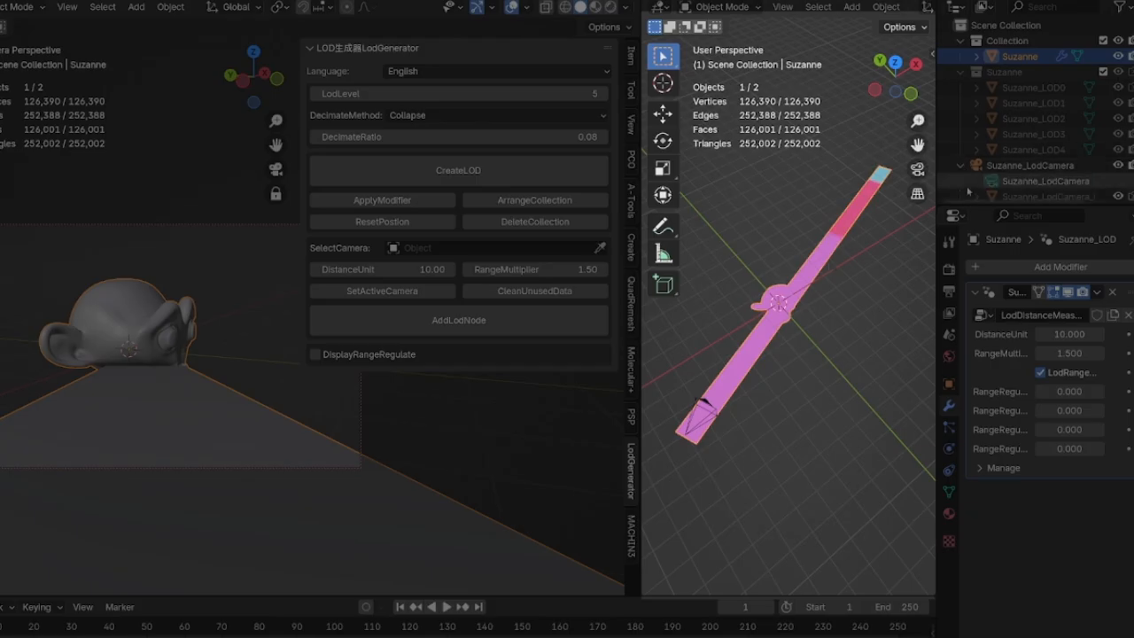
scroll(968, 192, "down", 1)
left_click_drag(990, 207, 990, 251)
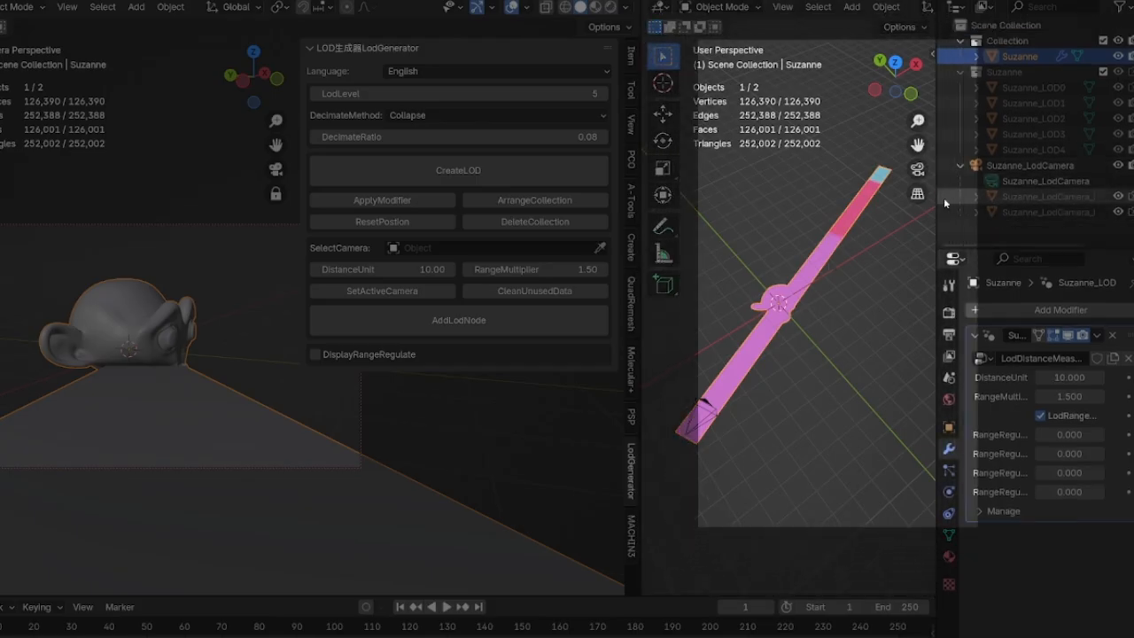
left_click_drag(937, 199, 916, 200)
Set the LOD camera's depth reference plane to a RefLength of 45.92 and a SubLevel of 2
left_click(1010, 190)
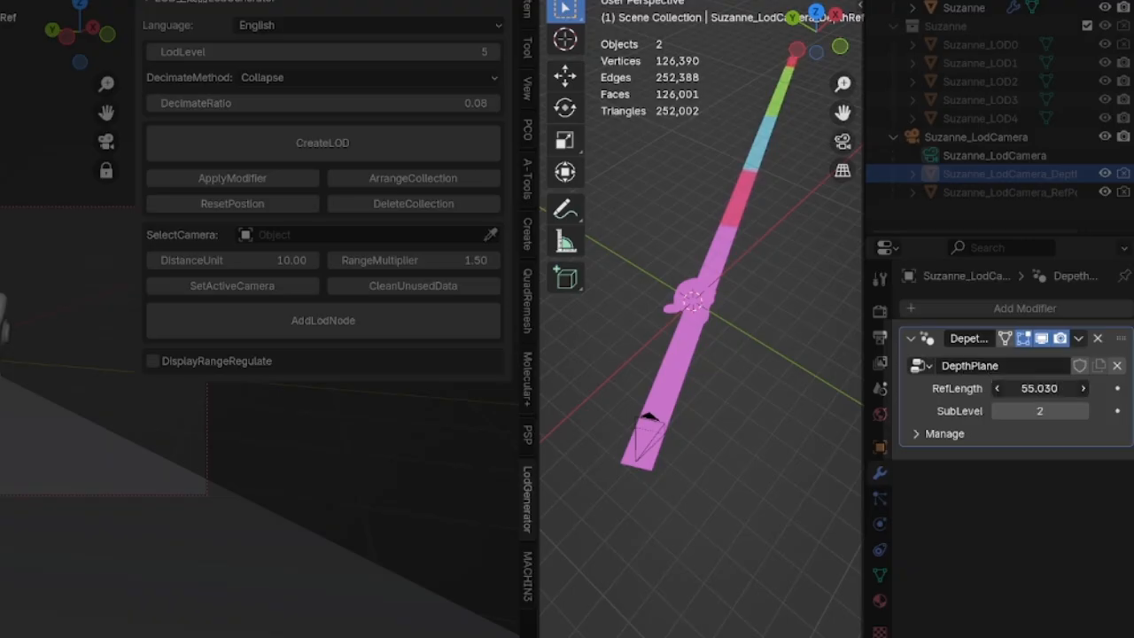
scroll(762, 163, "up", 6)
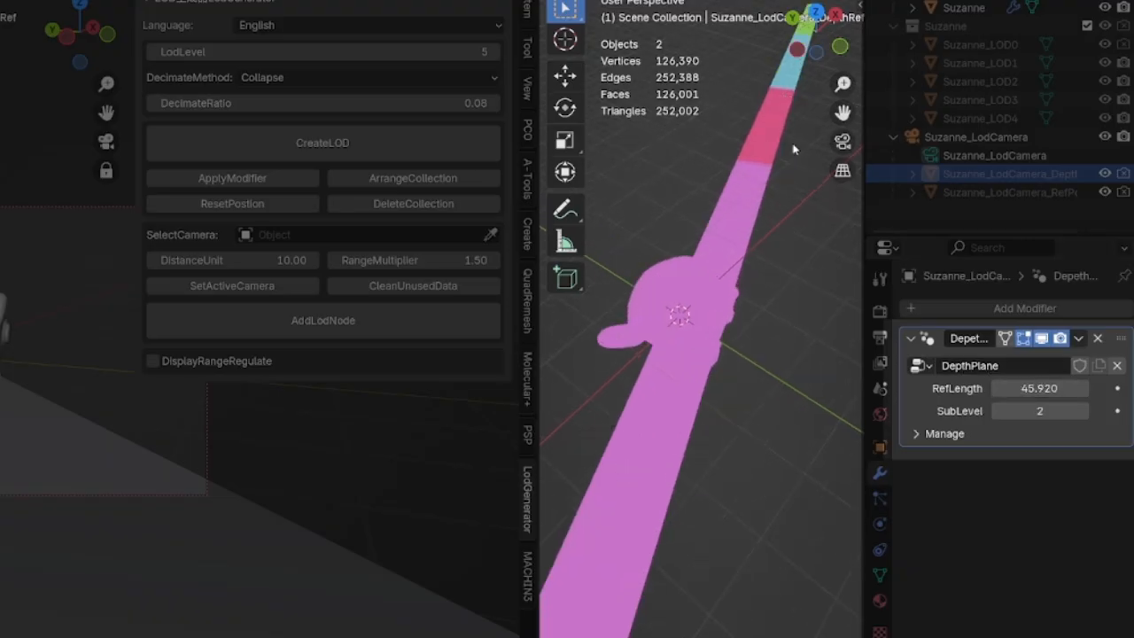
middle_click_drag(793, 147, 686, 354, "shift")
scroll(709, 305, "up", 3)
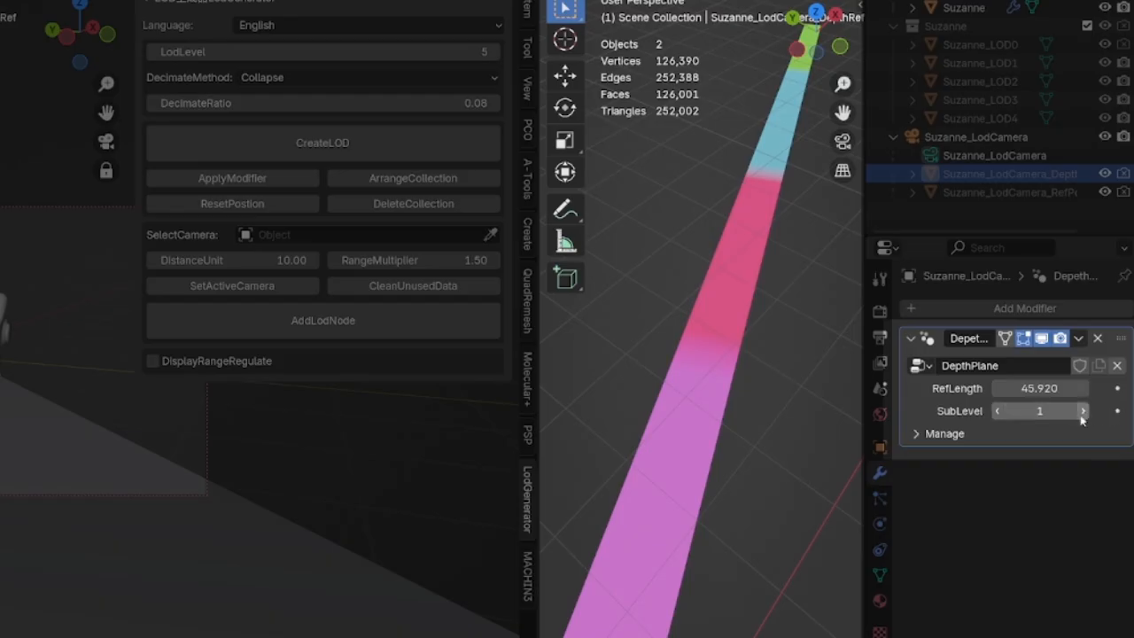
scroll(744, 392, "down", 8)
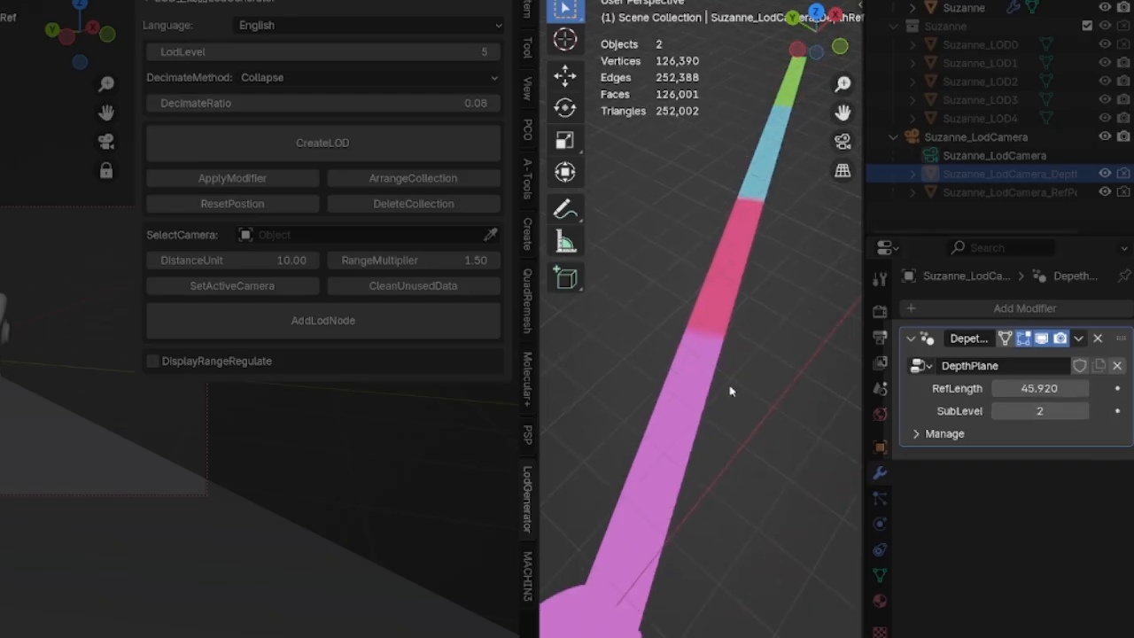
middle_click_drag(718, 385, 770, 313, "shift")
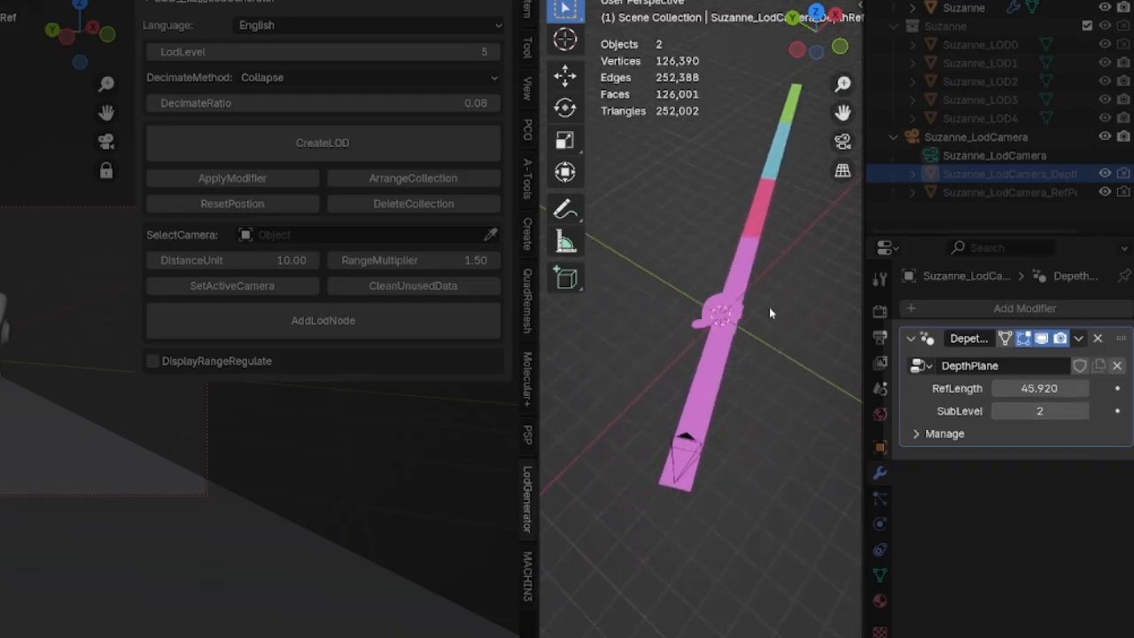
Set Suzanne's LOD modifier to DistanceUnit 2.16, RangeMultiplier 2.17 and RangeRegulate values -1.85, 0.94, -2.51 and -15.73 for LOD0 to LOD3
left_click(974, 15)
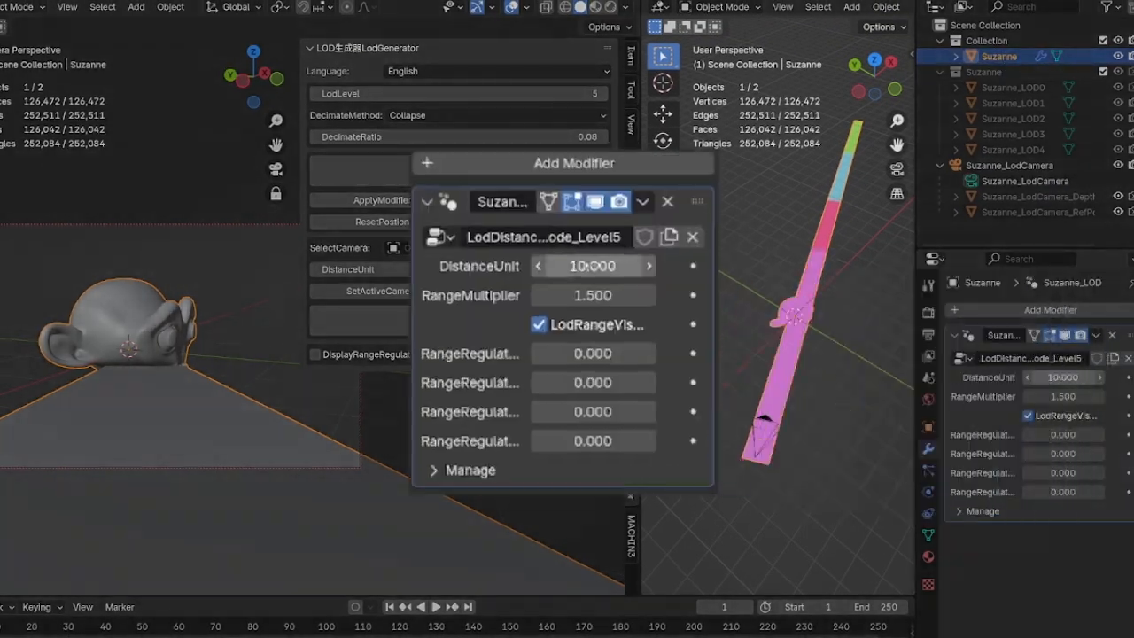
left_click_drag(1063, 377, 1037, 378)
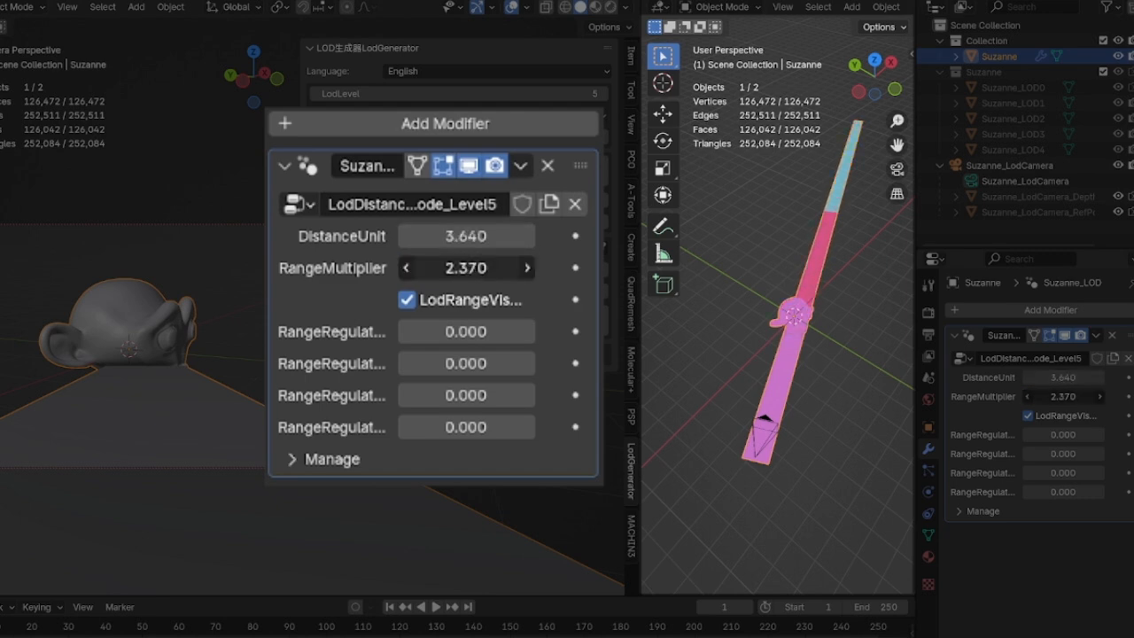
left_click_drag(1064, 396, 1058, 377)
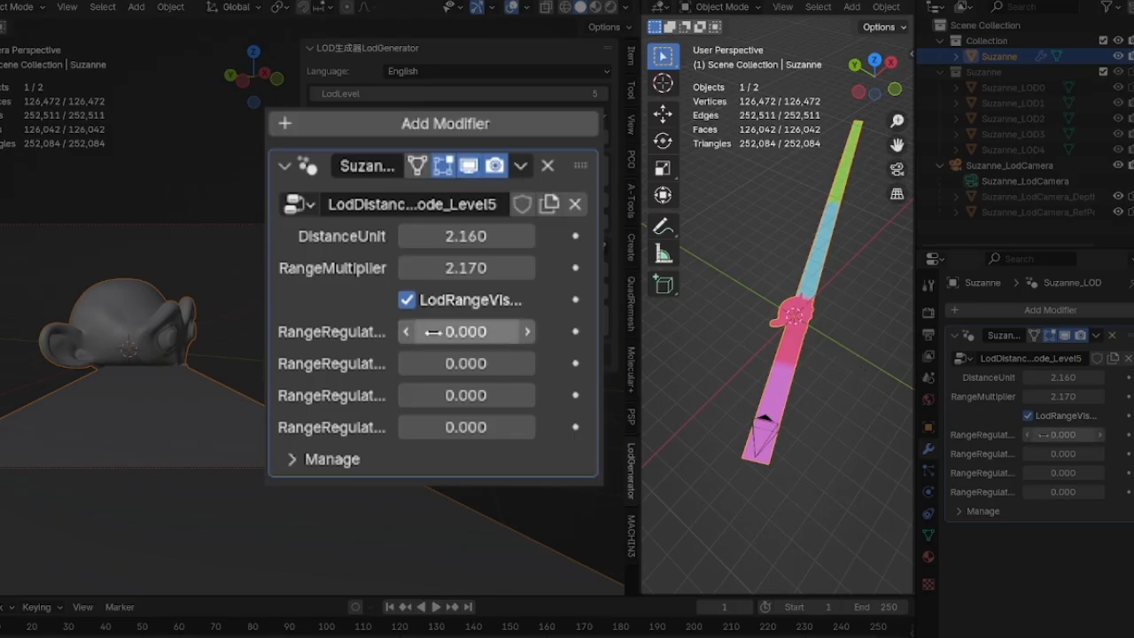
left_click_drag(1057, 434, 1028, 474)
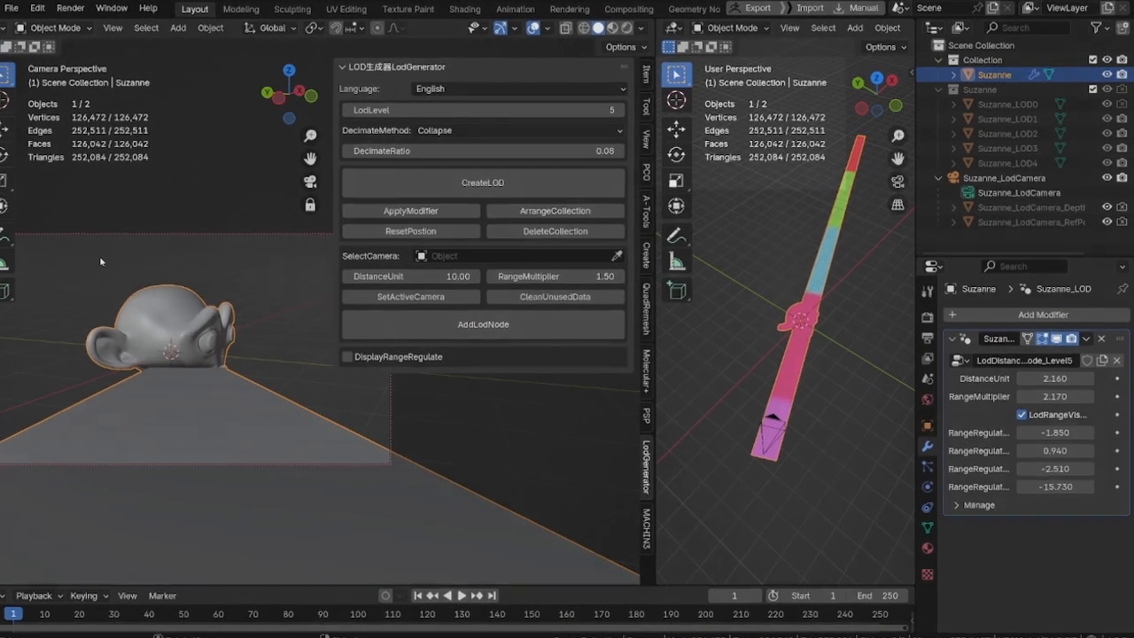
Move the LOD camera away from and back toward Suzanne to test level switching, and disable the LOD range visualization
scroll(103, 261, "down", 6)
scroll(103, 260, "up", 4)
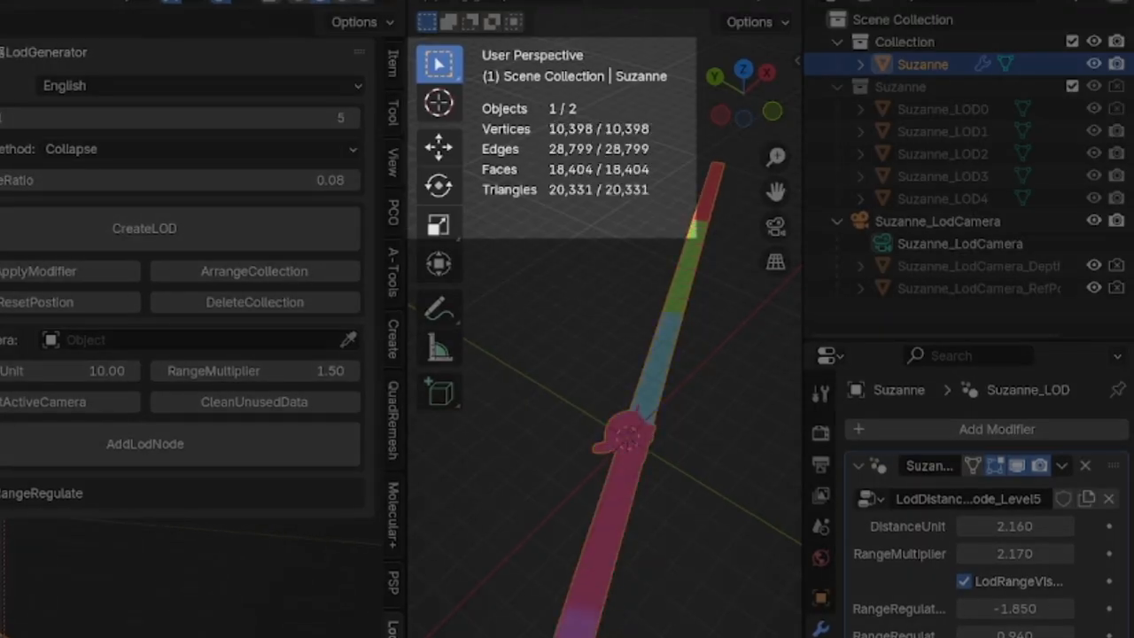
scroll(88, 576, "up", 3)
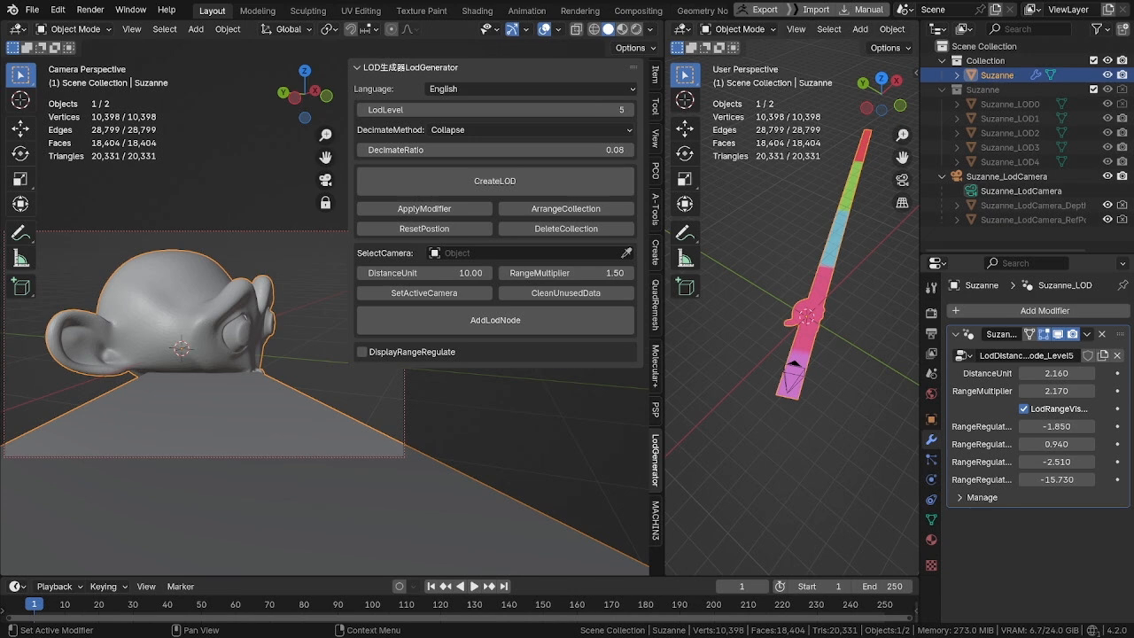
left_click(1024, 408)
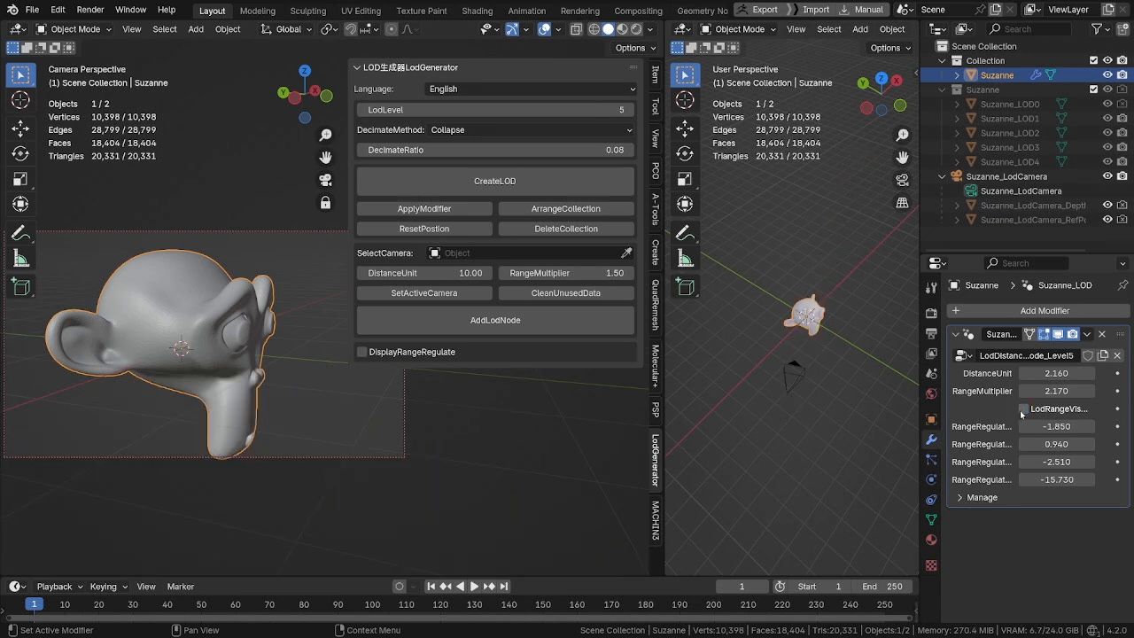
middle_click_drag(340, 427, 186, 419)
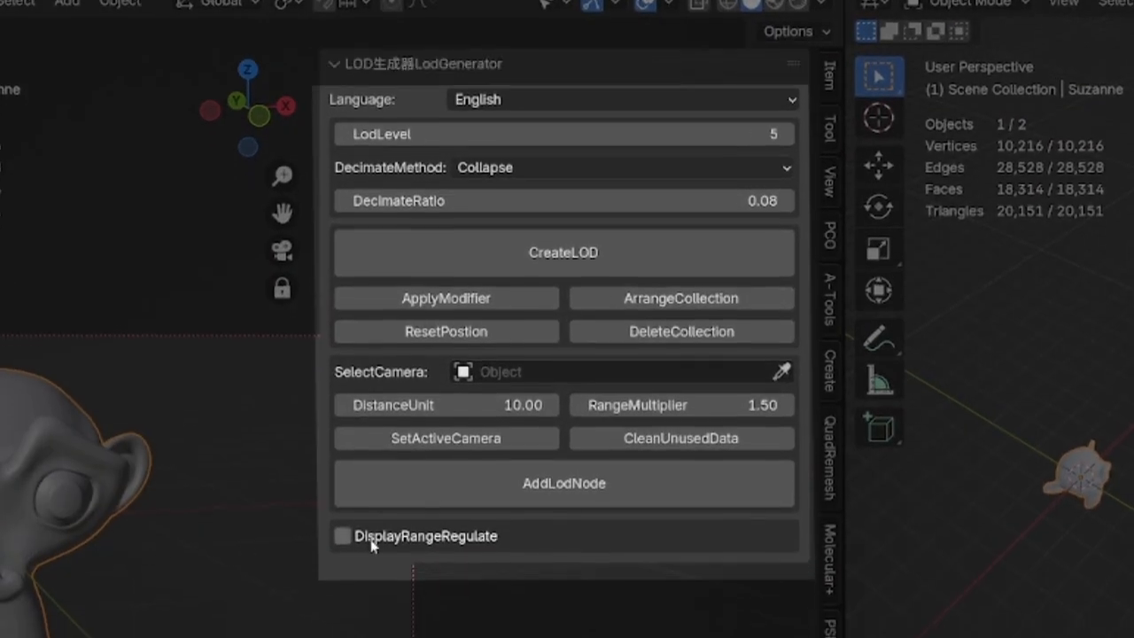
Display the generator's range regulation settings and widen the modifier properties so the LOD0 to LOD3 field names are readable
left_click(372, 553)
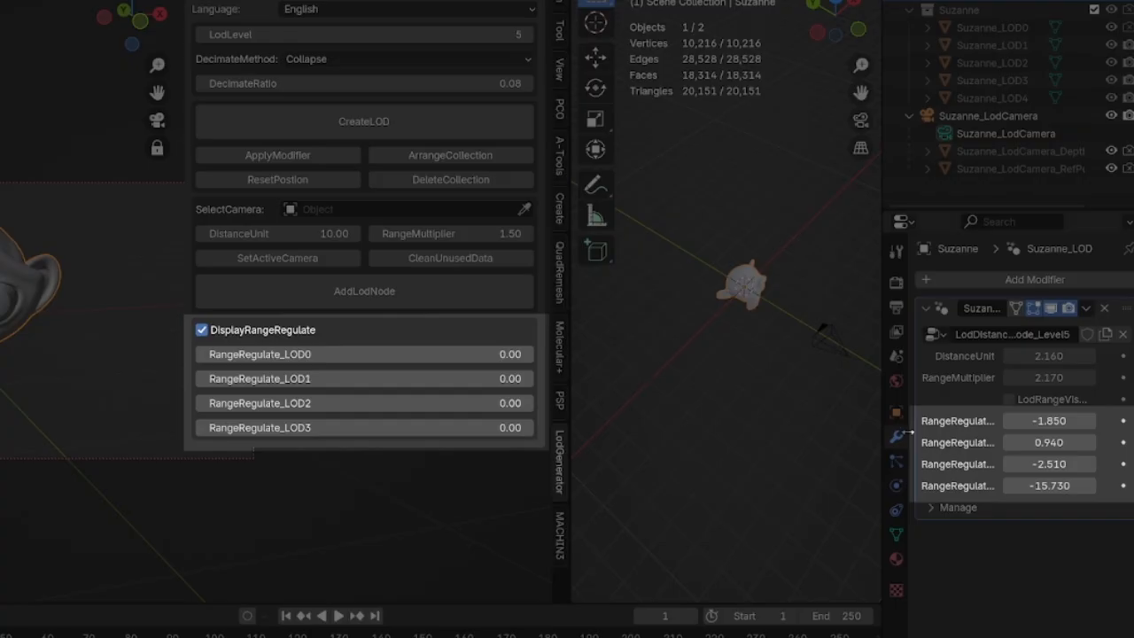
left_click_drag(886, 429, 756, 423)
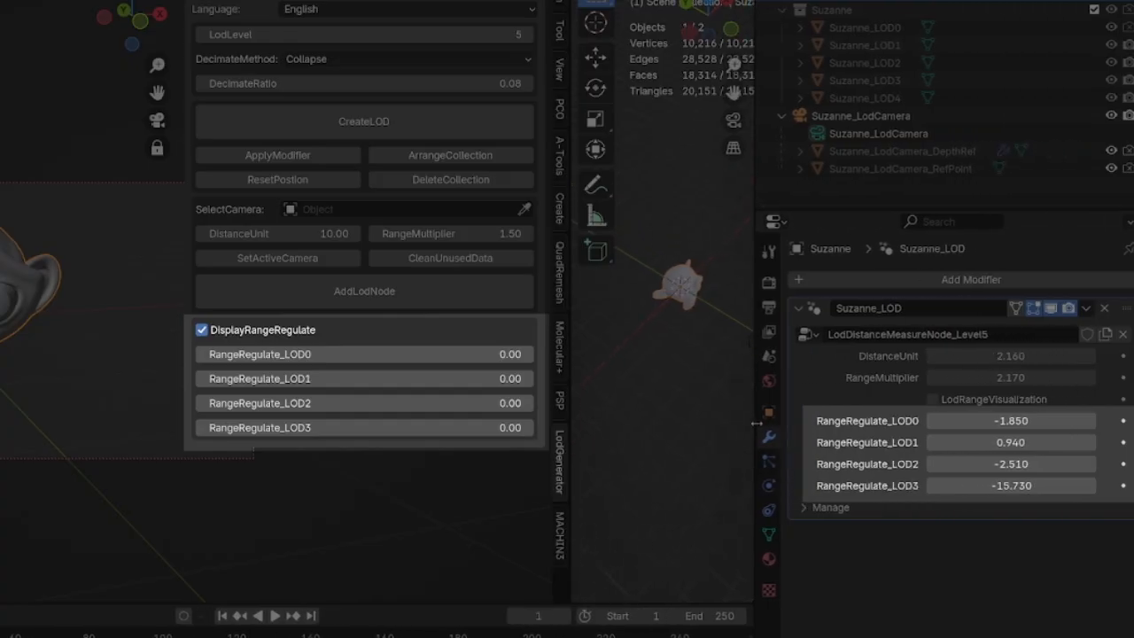